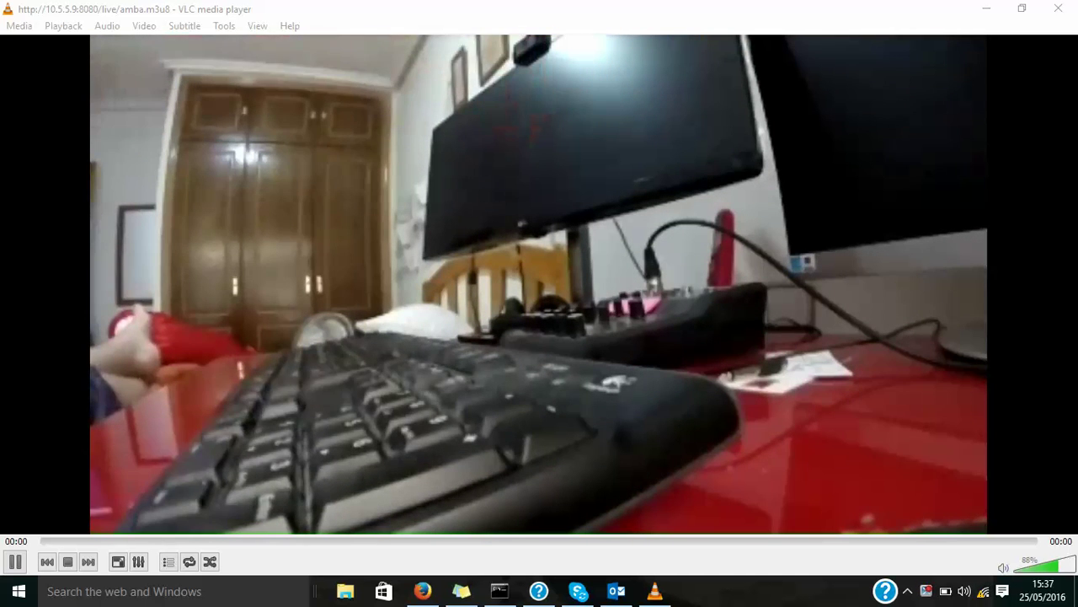
Step: Lower VLC's stream volume to 16% and close the camera's live file listing tab
left_click(1024, 564)
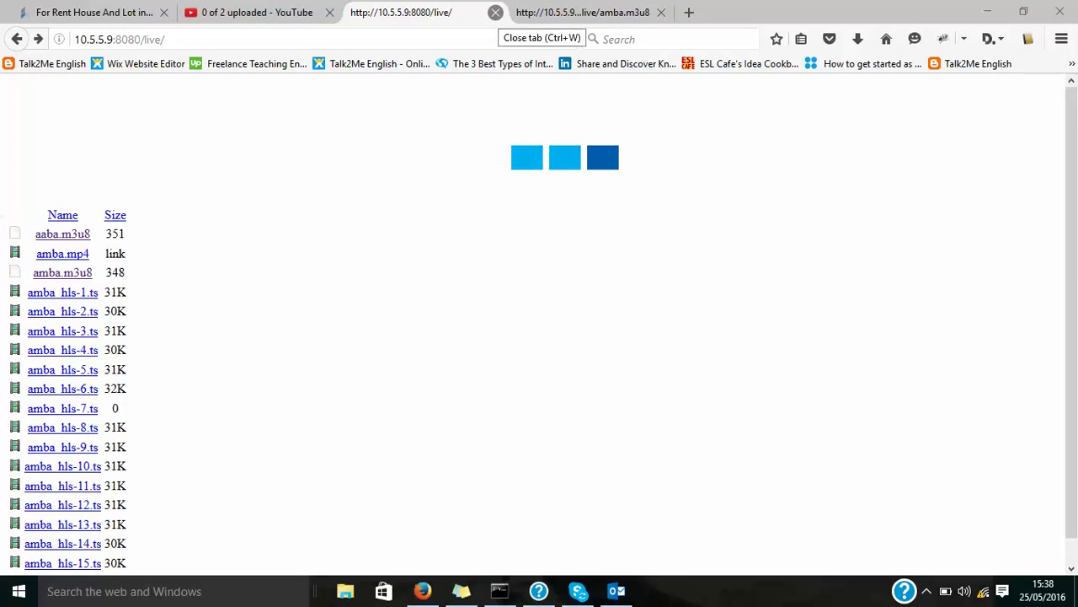
left_click(496, 11)
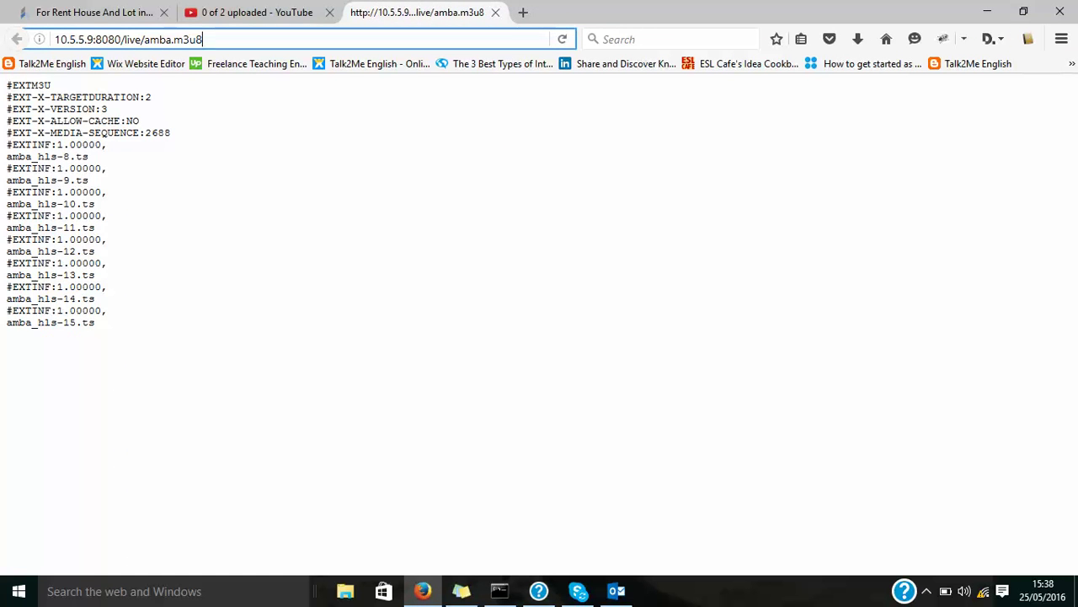
Step: Close the amba.m3u8 playlist tab and check the AprilGoPro Wi‑Fi network's options
left_click(495, 12)
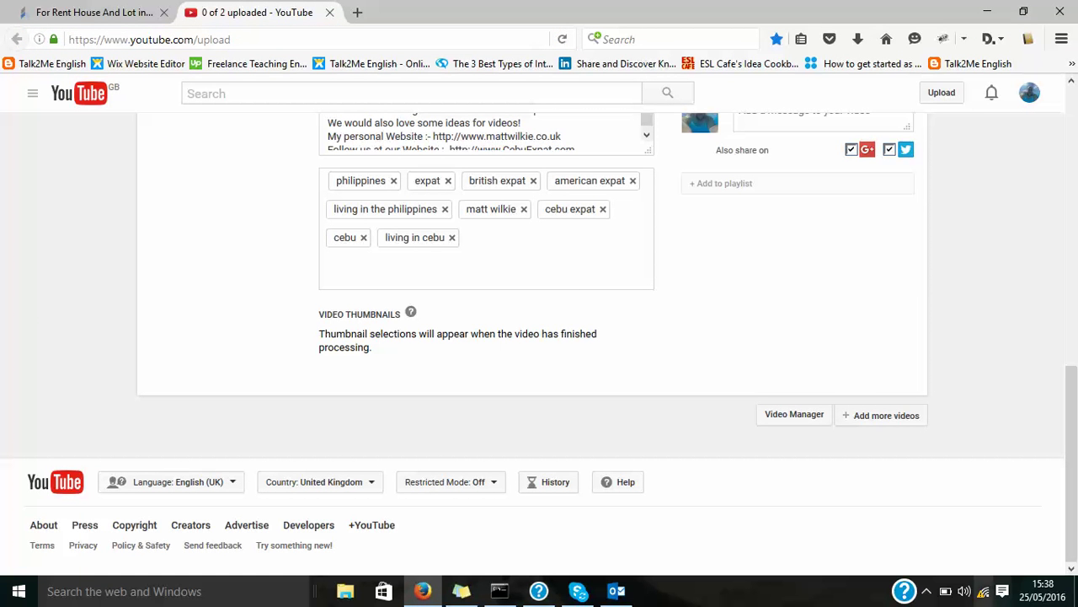
left_click(984, 591)
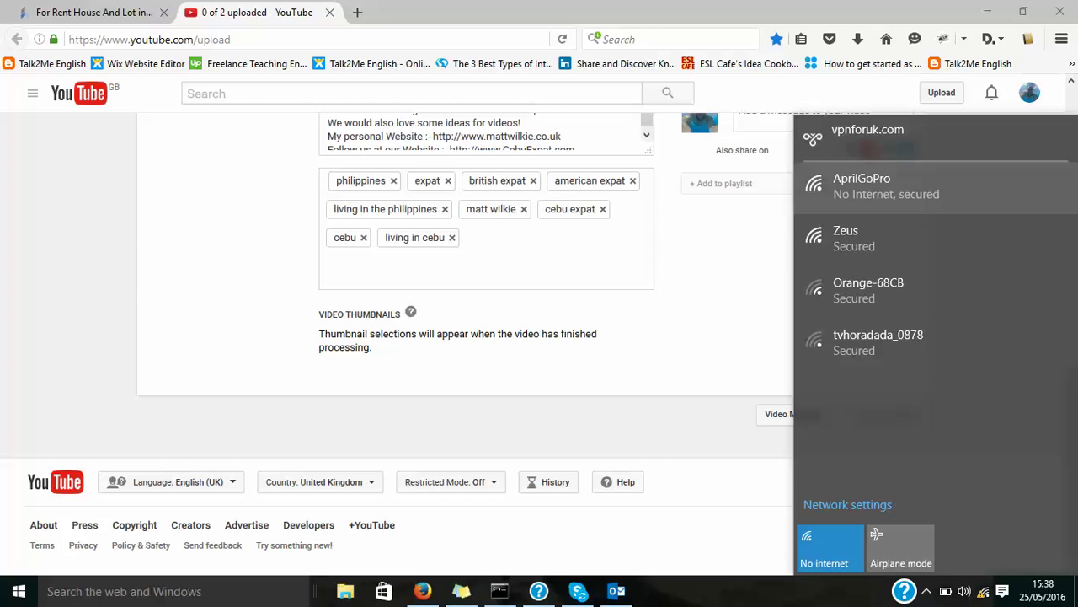
left_click(867, 186)
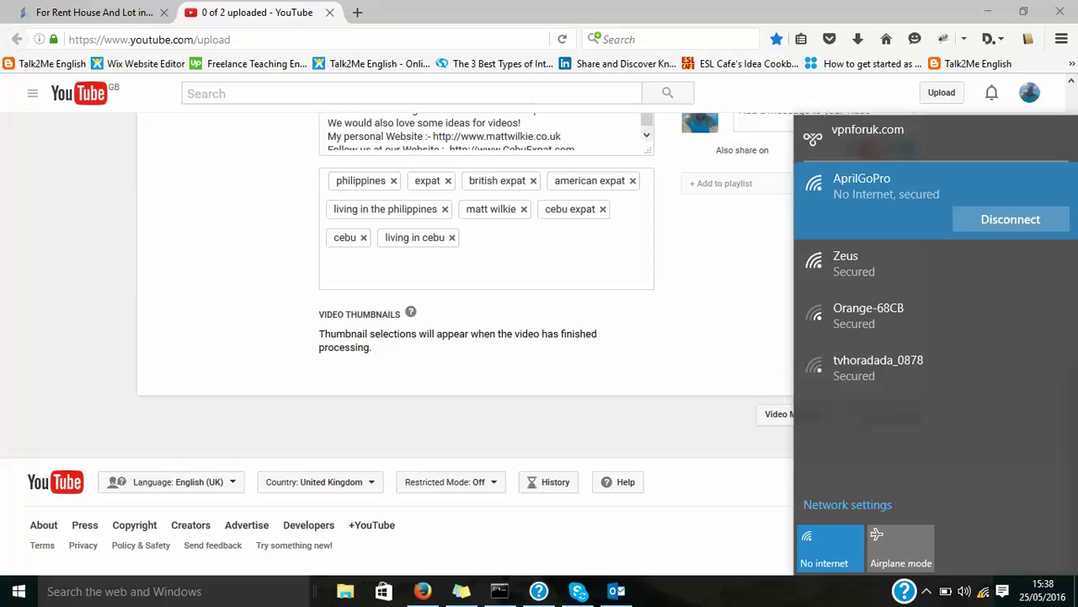
key("Escape")
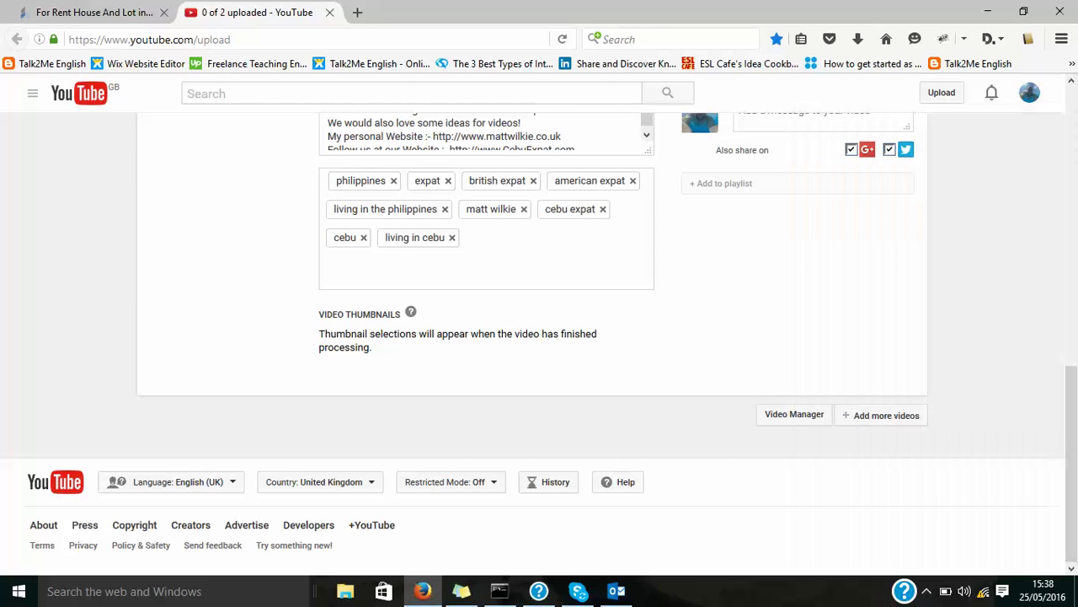
Step: Close the old Command Prompt window and bring up Windows search
left_click(500, 591)
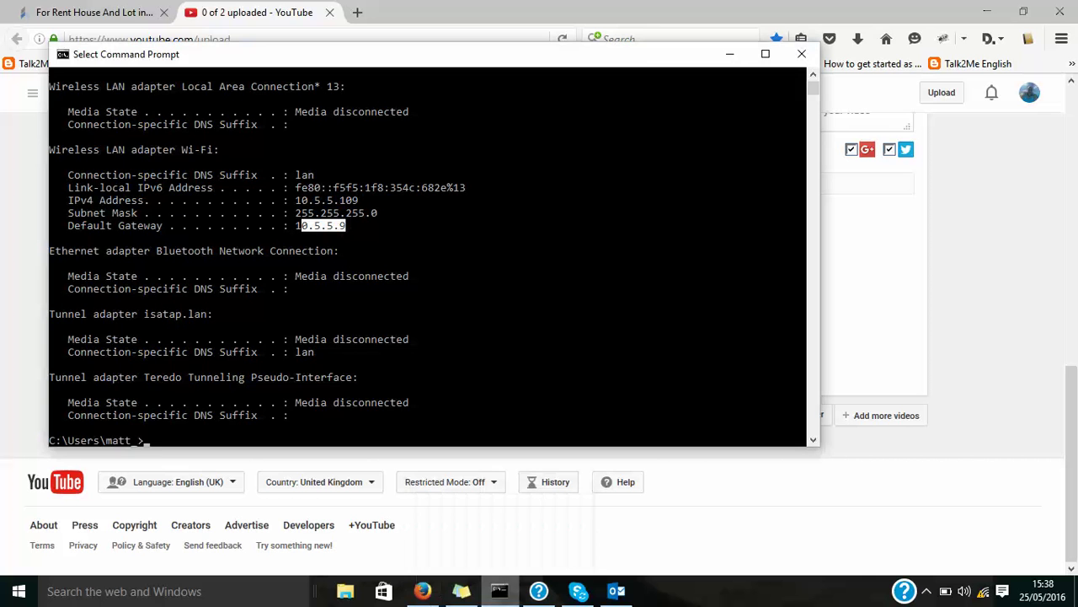
left_click(802, 53)
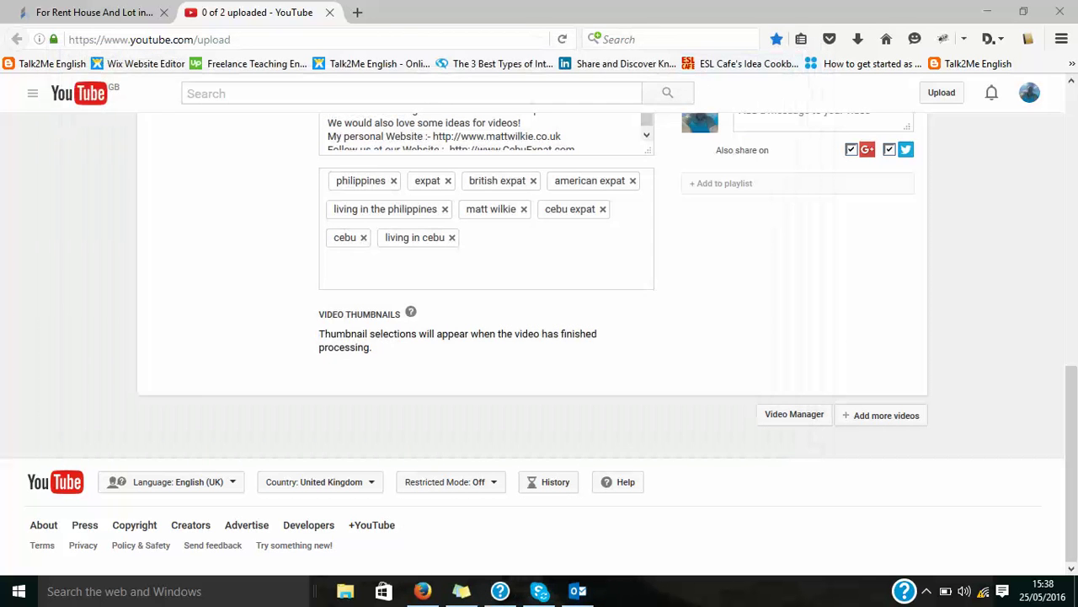
key("super+s")
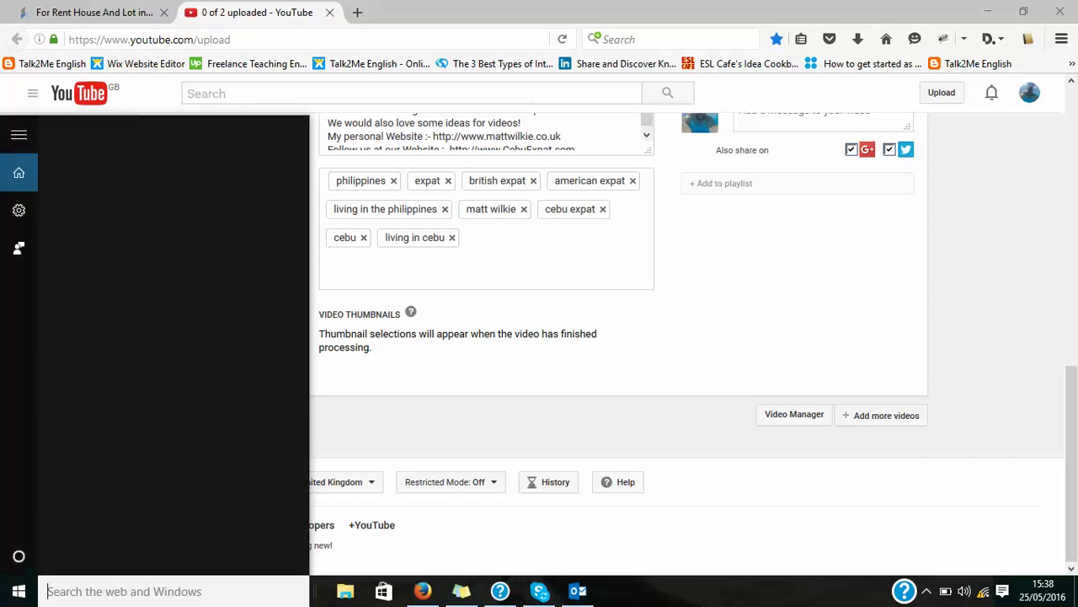
Step: Launch Command Prompt, run ipconfig, and select the Wi‑Fi default gateway 10.5.5.9
type("cmd")
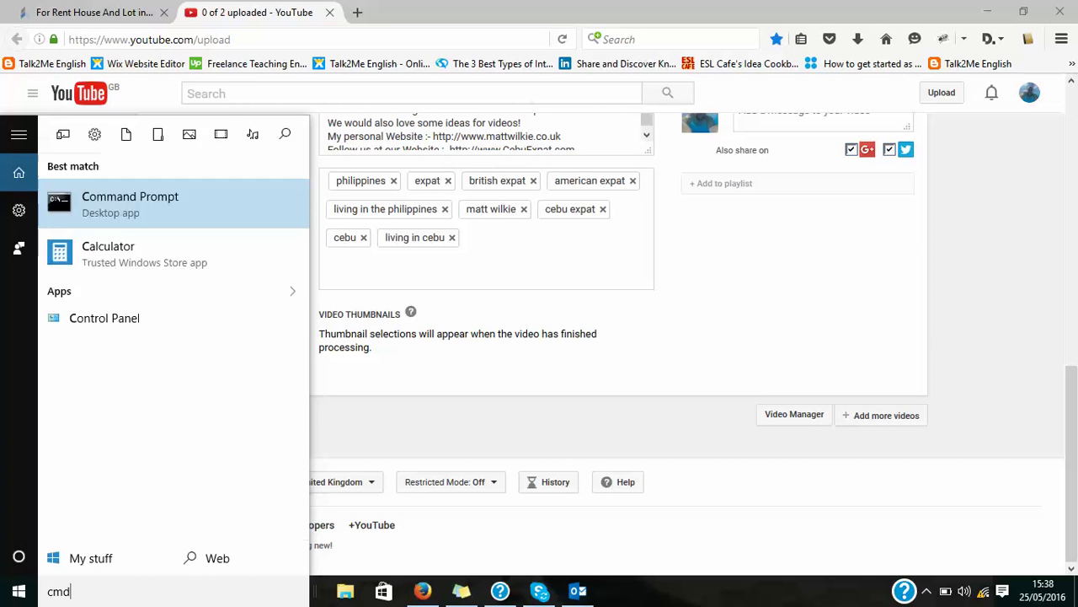
key("Return")
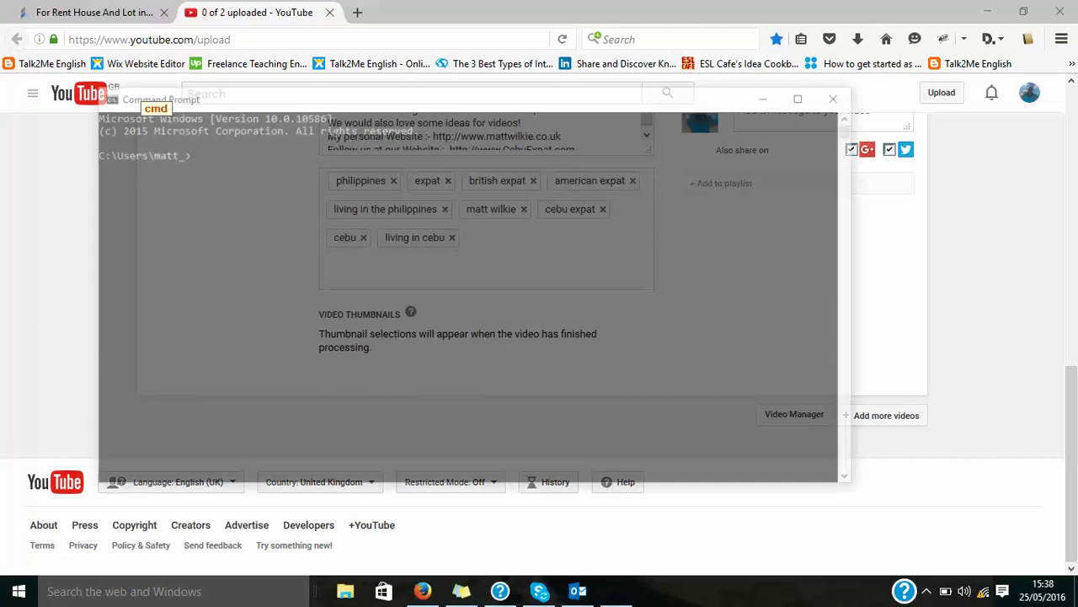
type("ipconfig")
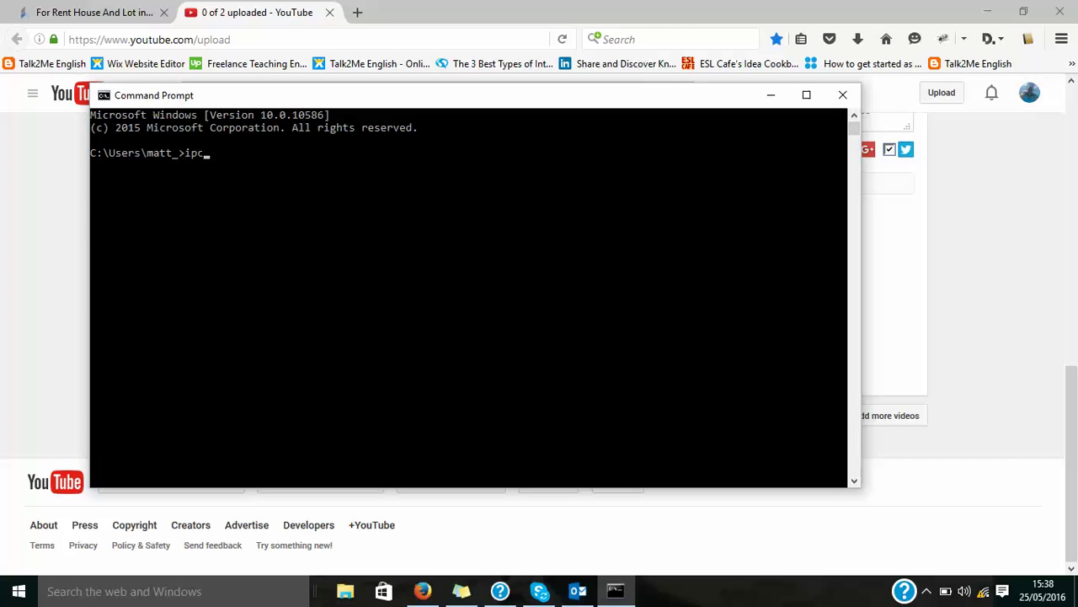
key("Return")
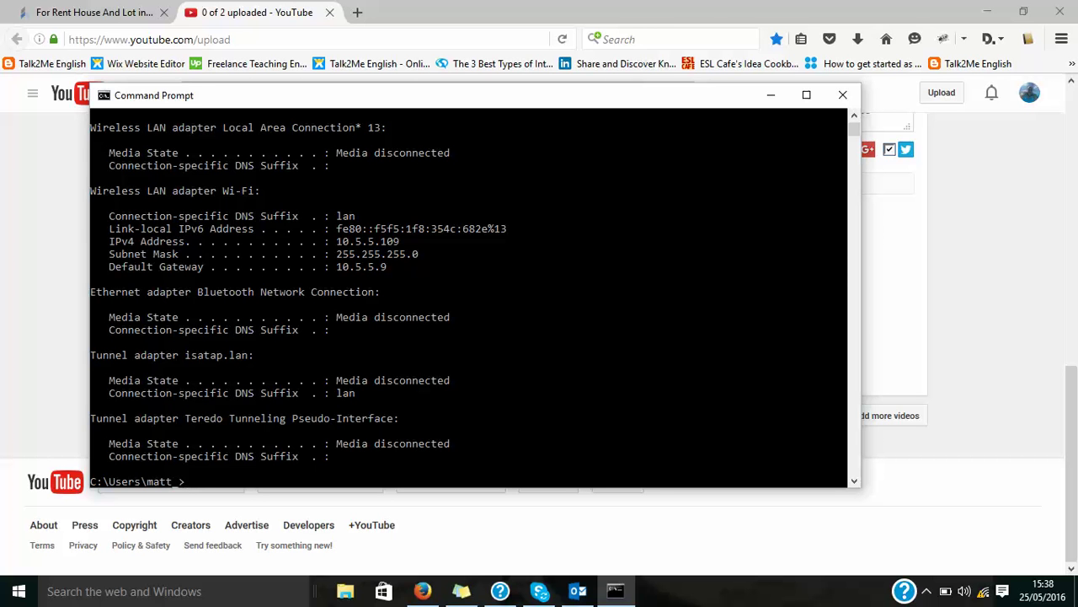
mouse_move(337, 266)
left_mouse_down()
mouse_move(387, 266)
mouse_move(380, 292)
left_mouse_up()
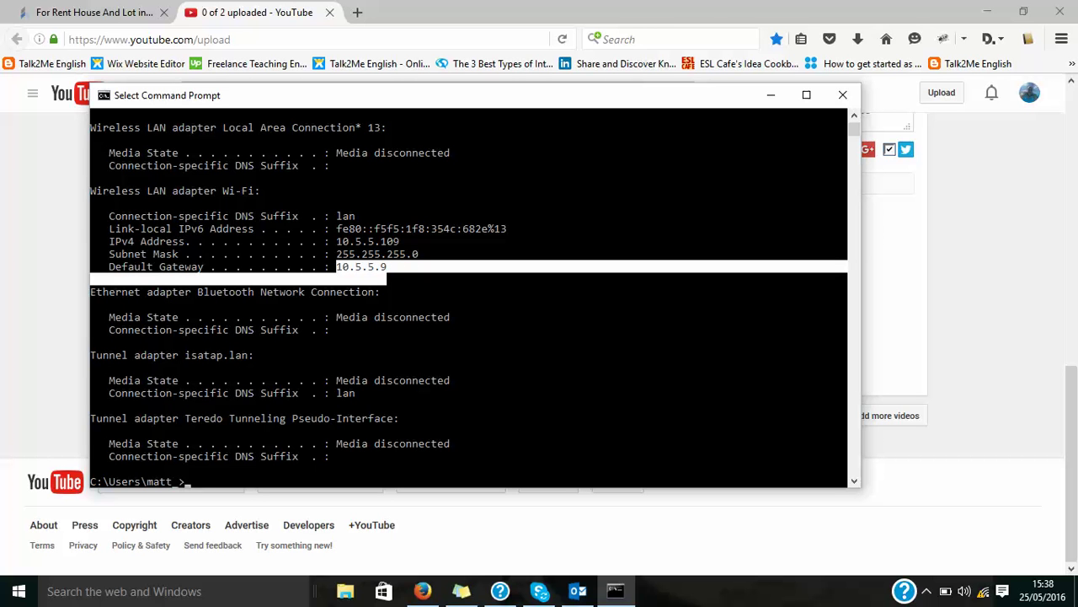
left_click(357, 12)
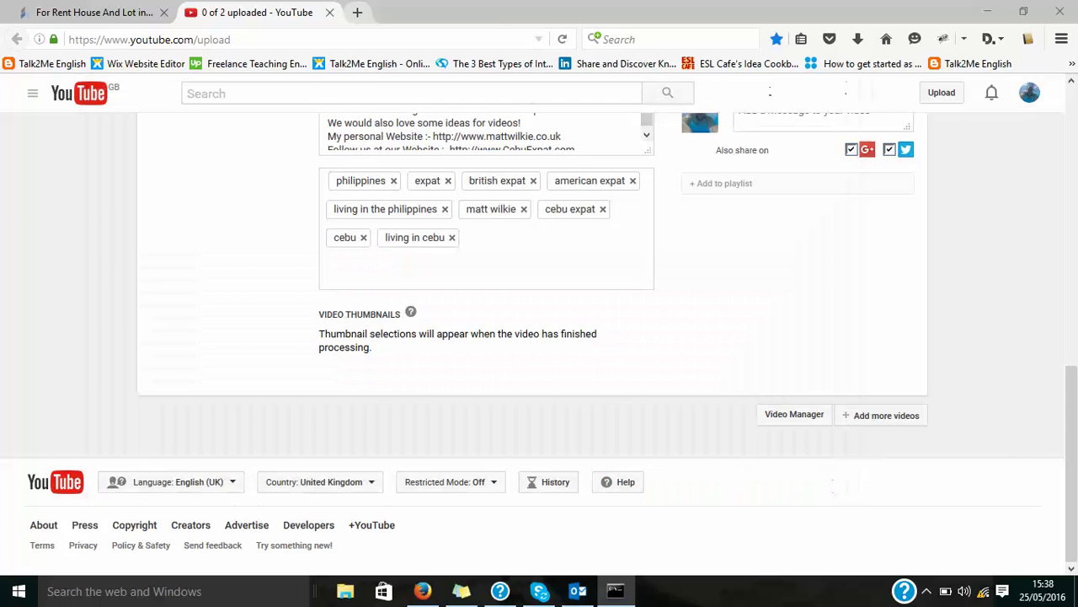
Step: Load the camera's web server at 10.5.5.9:8080 in Firefox
type("10.5.")
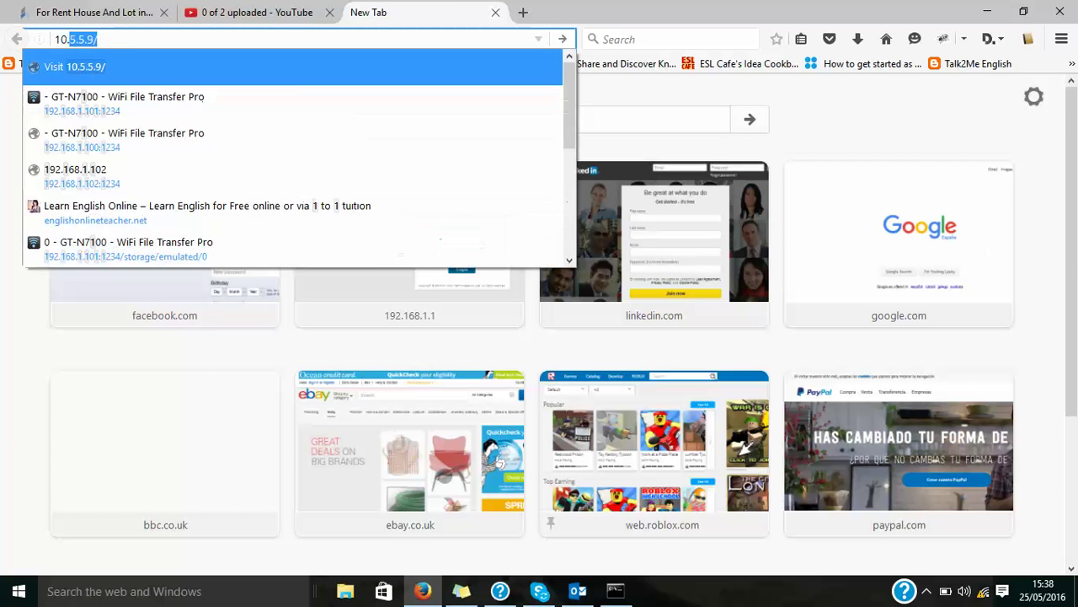
type("5.")
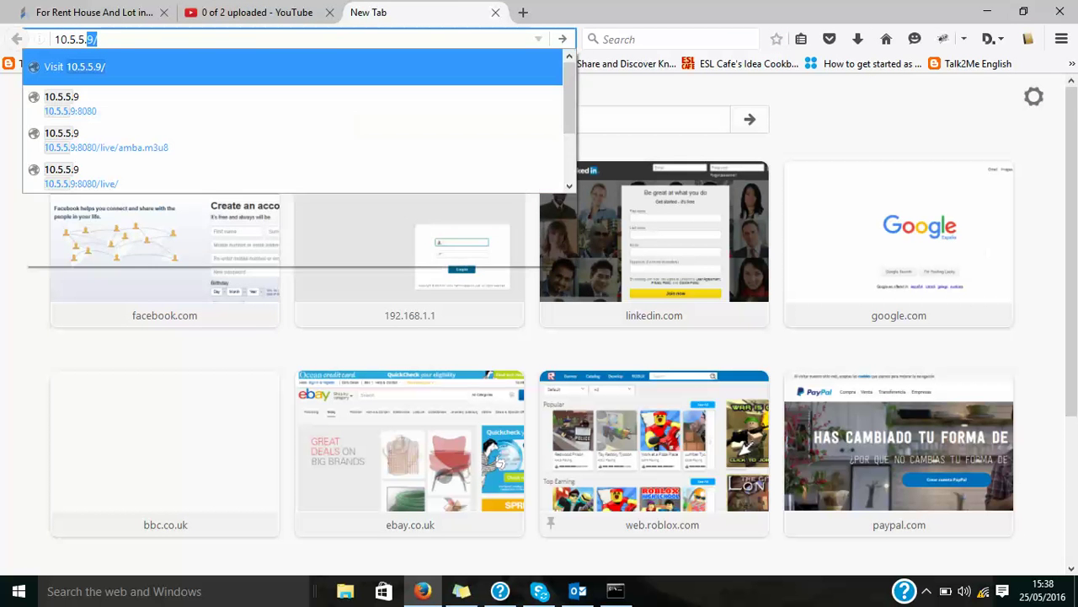
type("9")
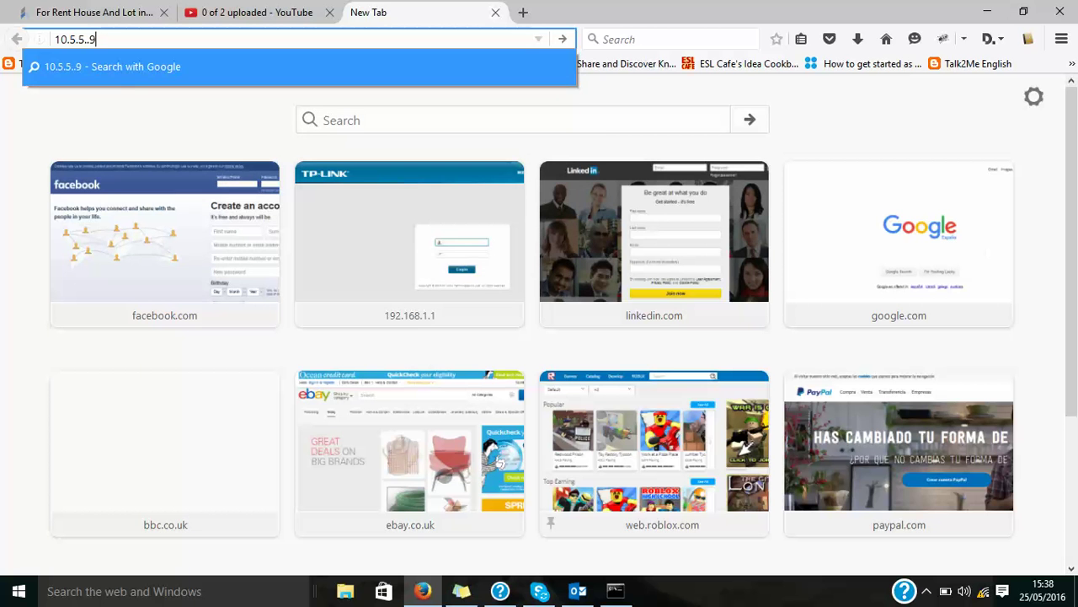
key("BackSpace")
key("BackSpace")
type("9")
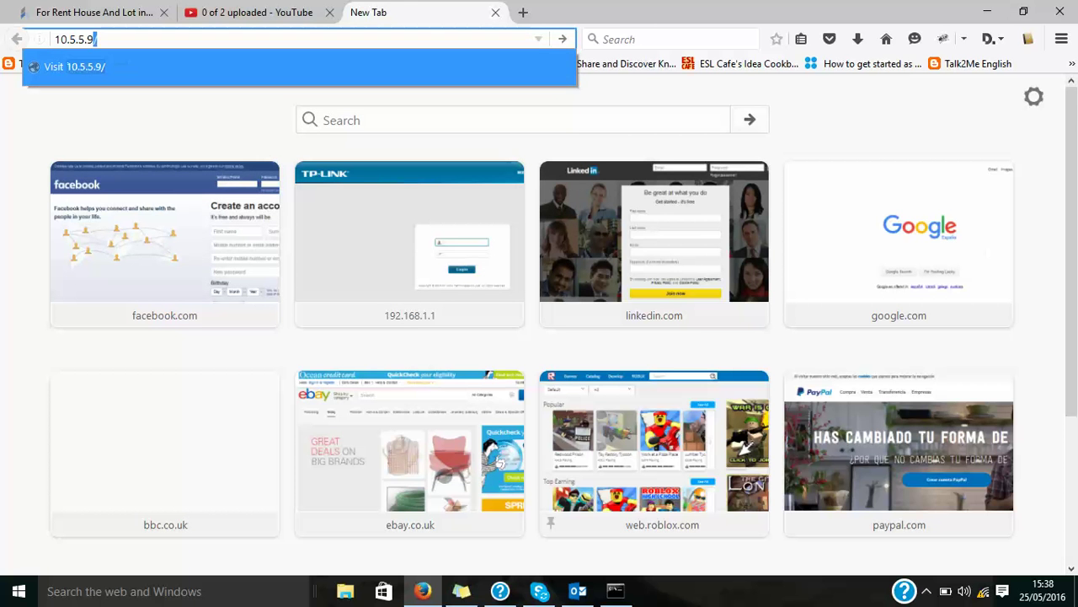
type(":8080")
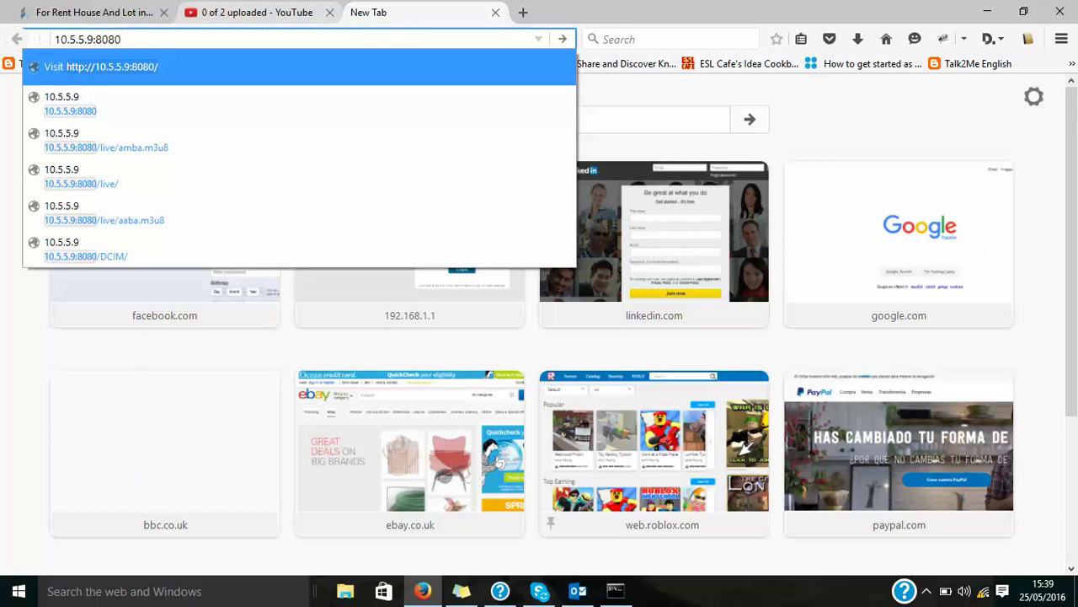
key("Return")
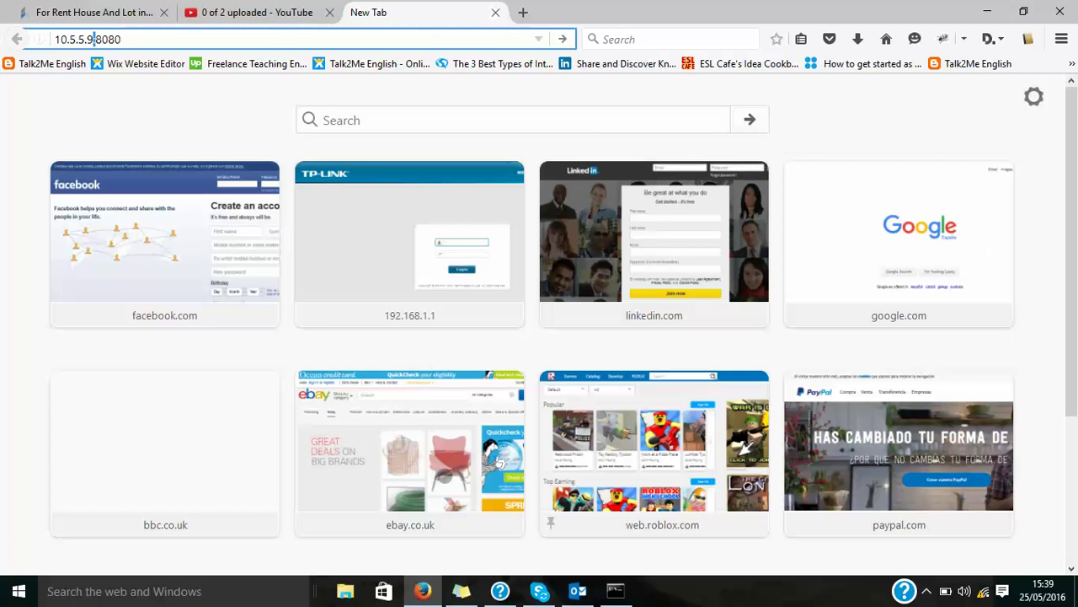
left_click(123, 39)
key("Return")
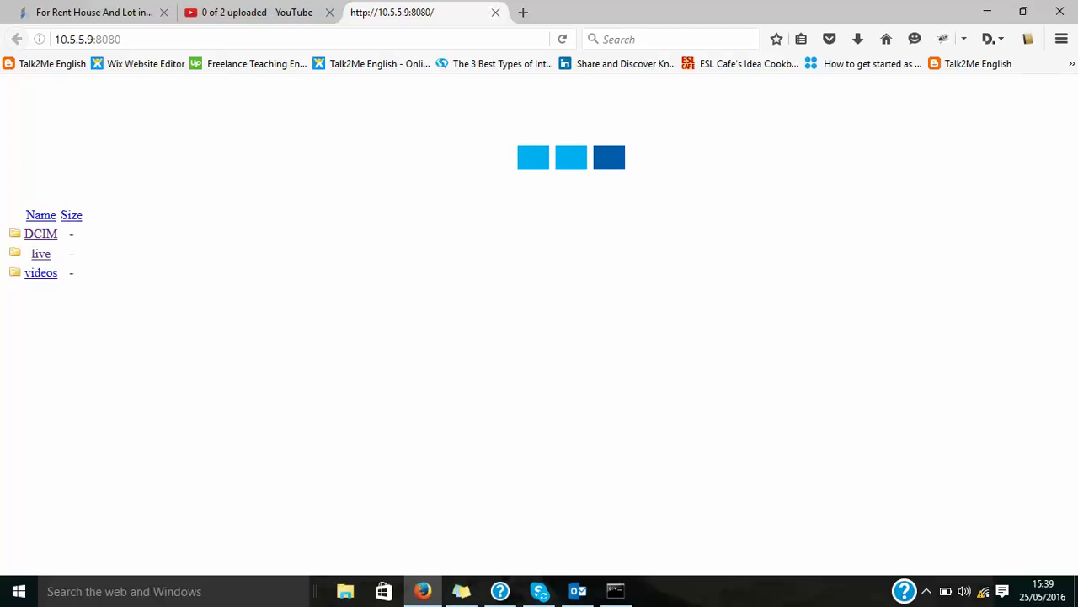
Step: Open live/aaba.m3u8 and copy the playlist's address
left_click(41, 253)
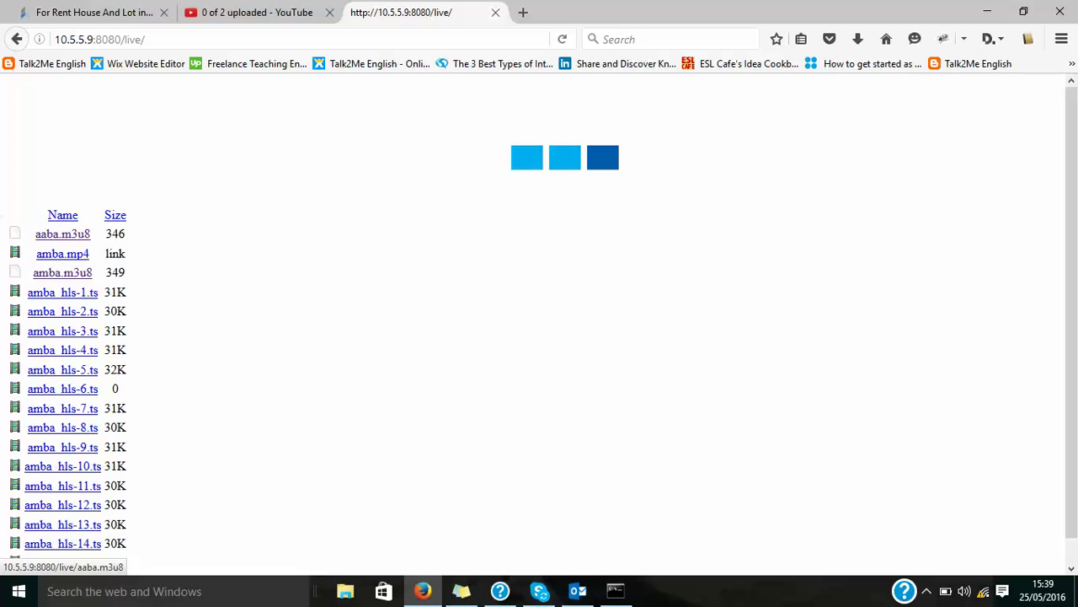
left_click(62, 234)
left_click(127, 38)
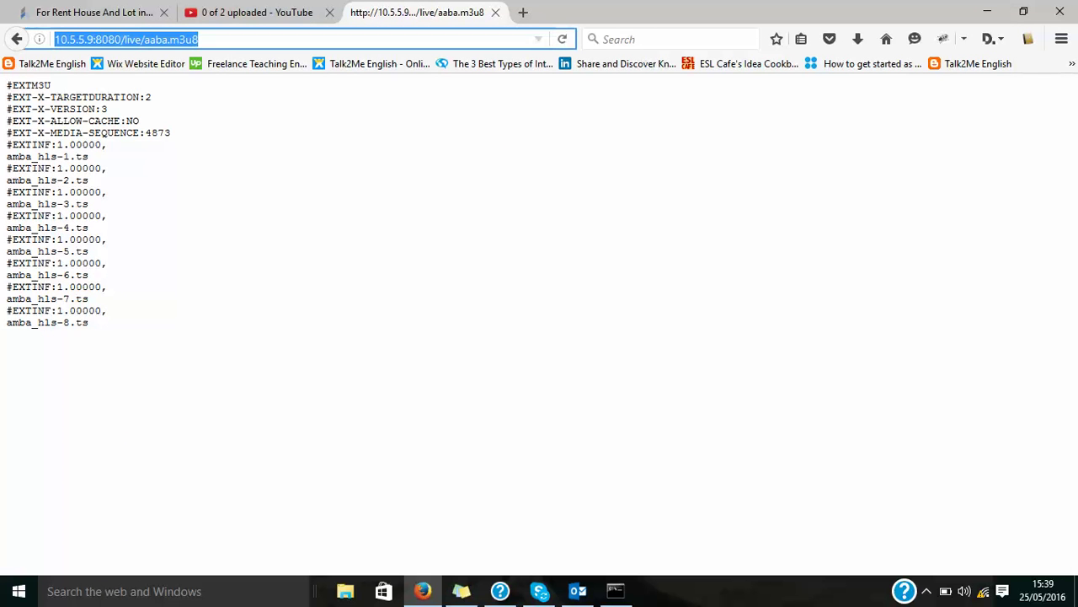
right_click(206, 40)
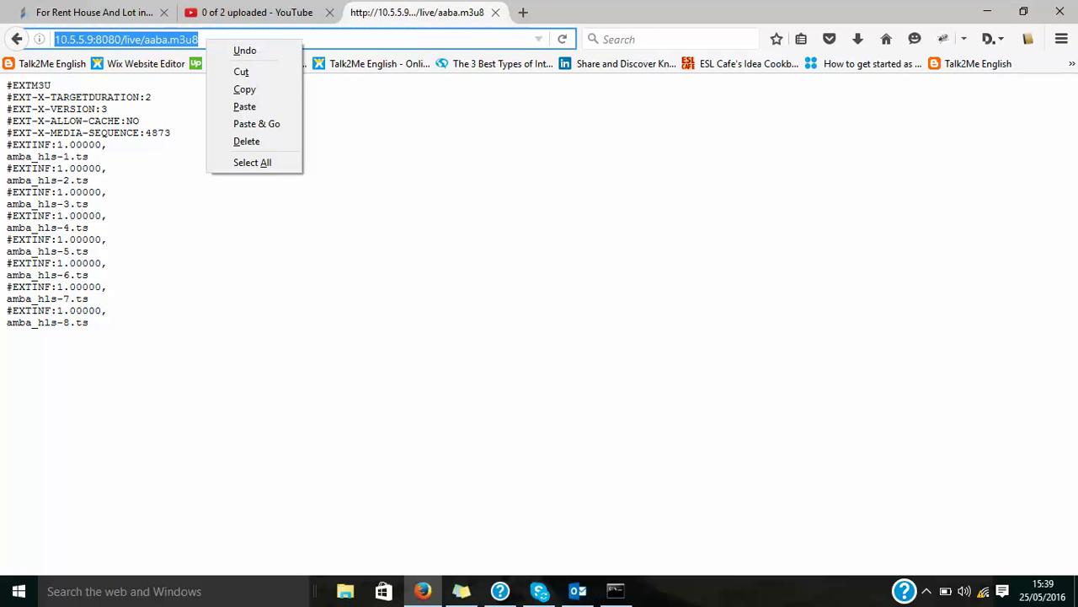
left_click(245, 89)
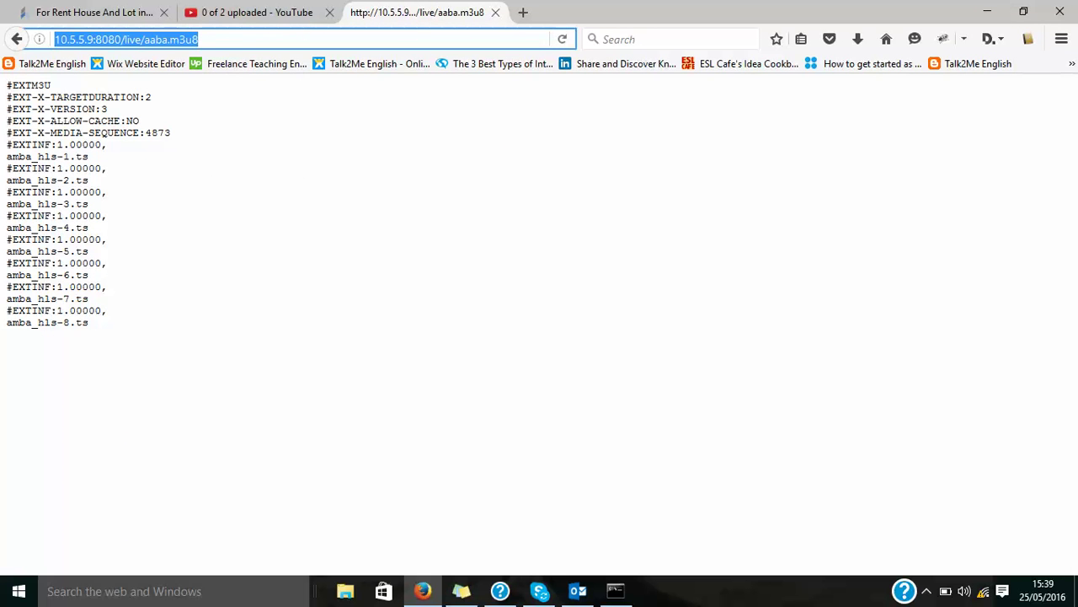
left_click(123, 590)
Step: Launch VLC and bring up Media > Open Network Stream to check the stored URL
type("vlc")
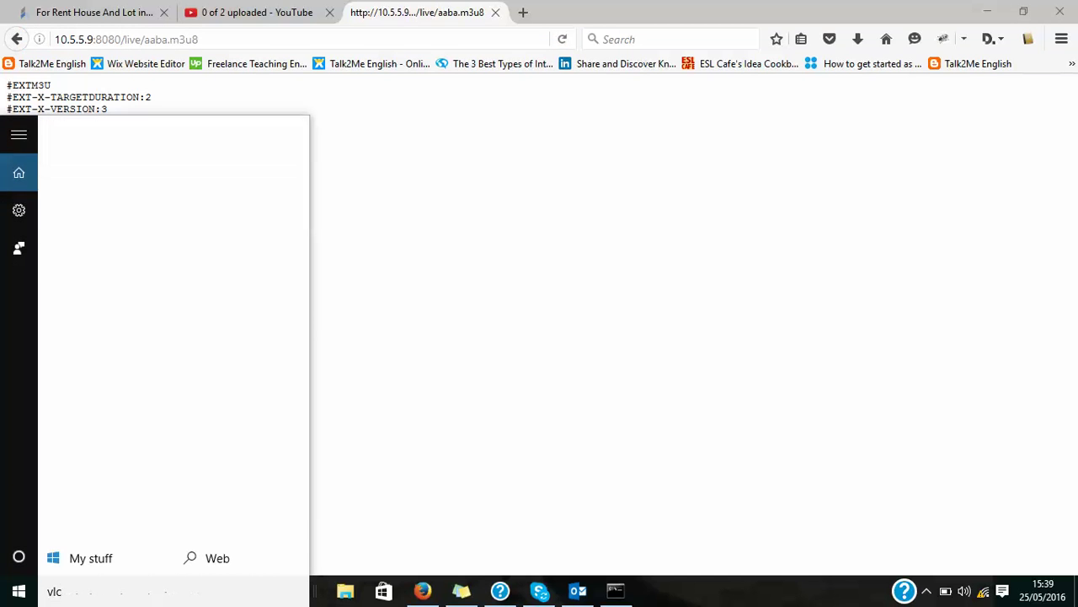
key("Return")
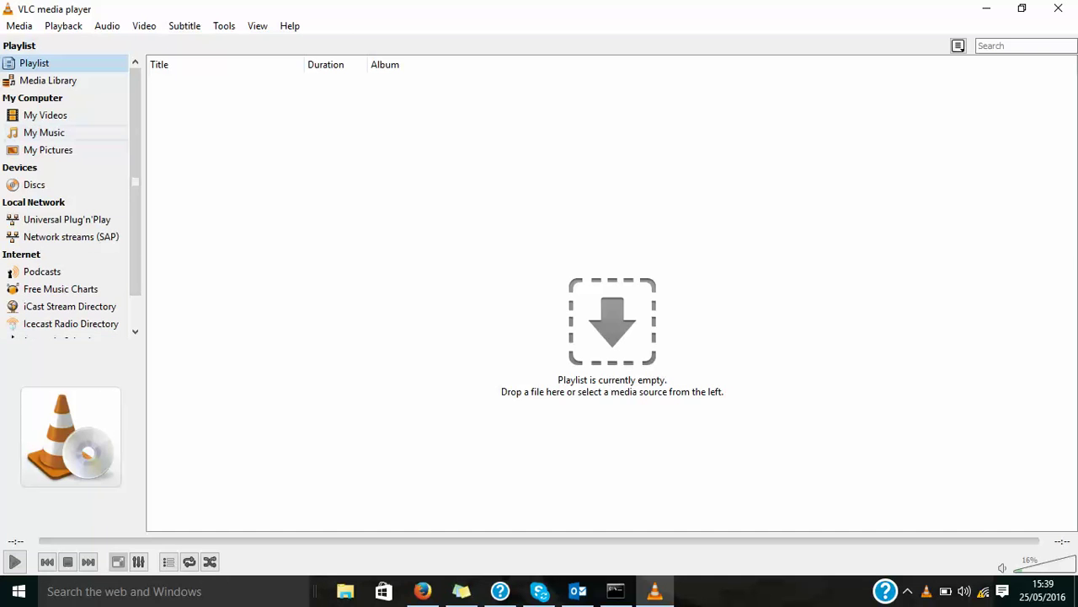
left_click(18, 26)
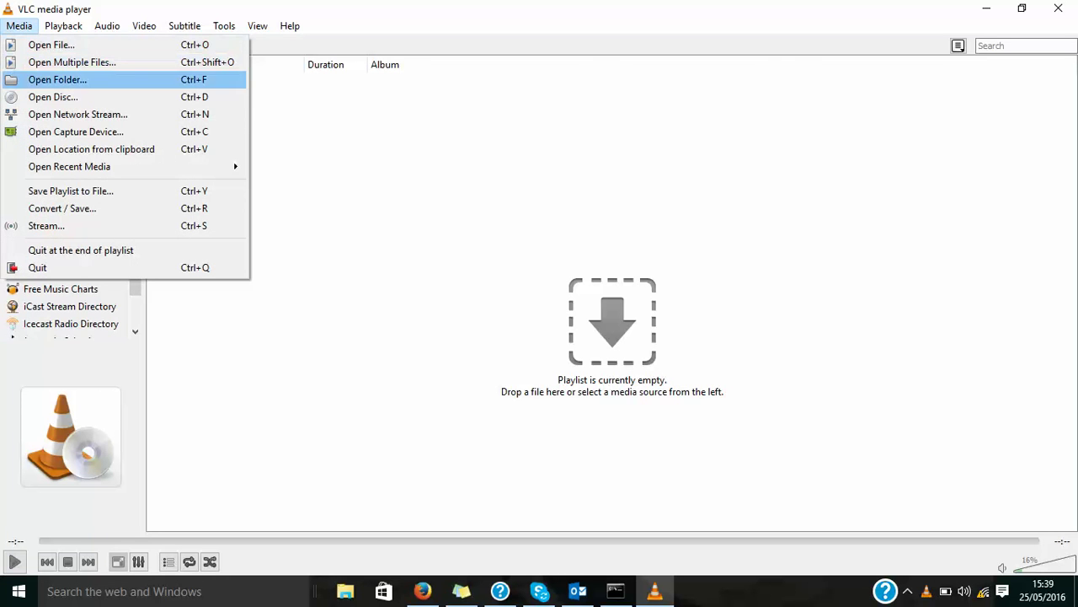
key("Return")
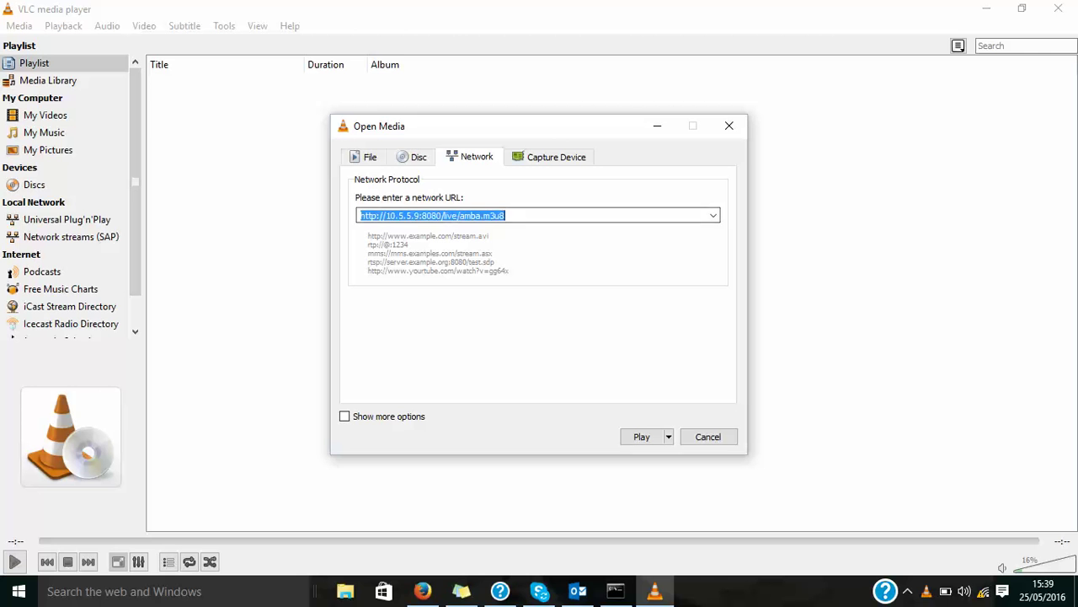
left_click(460, 216)
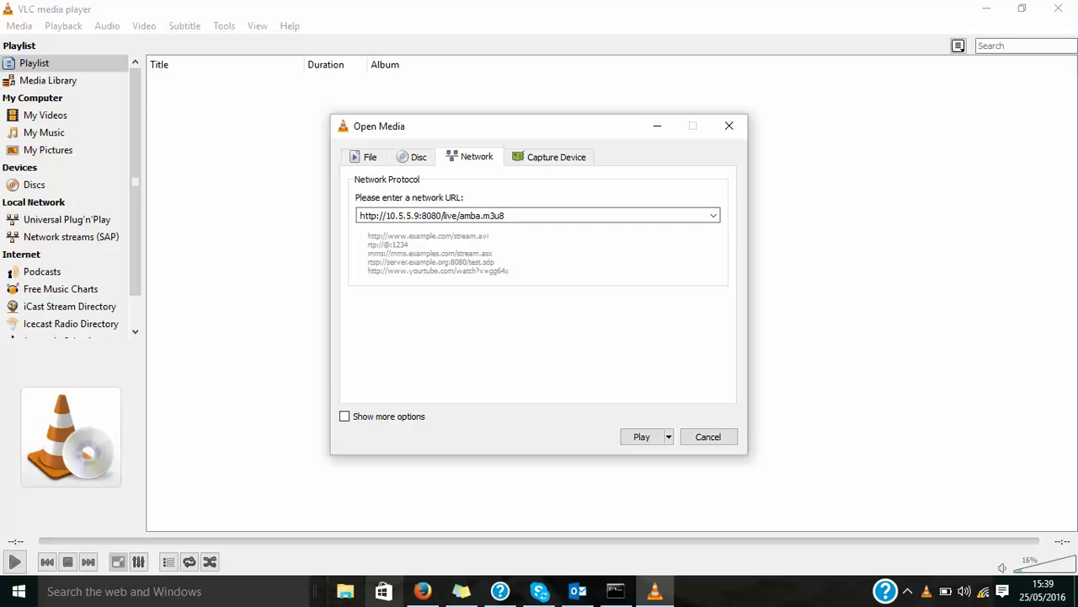
left_click(423, 590)
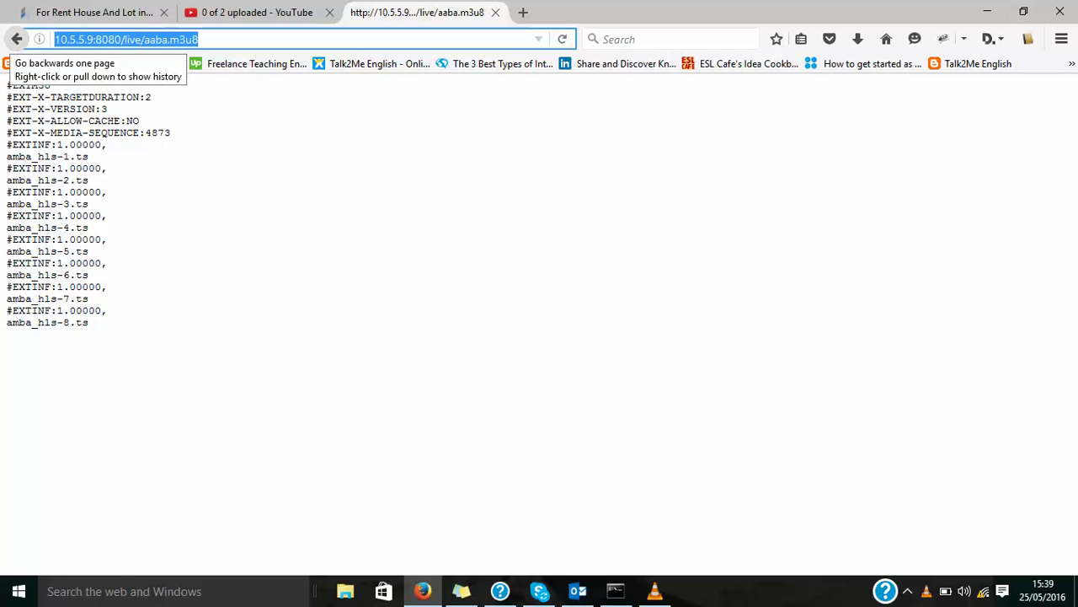
Step: Go back to the /live/ listing, open amba.m3u8, and select its full address
left_click(17, 39)
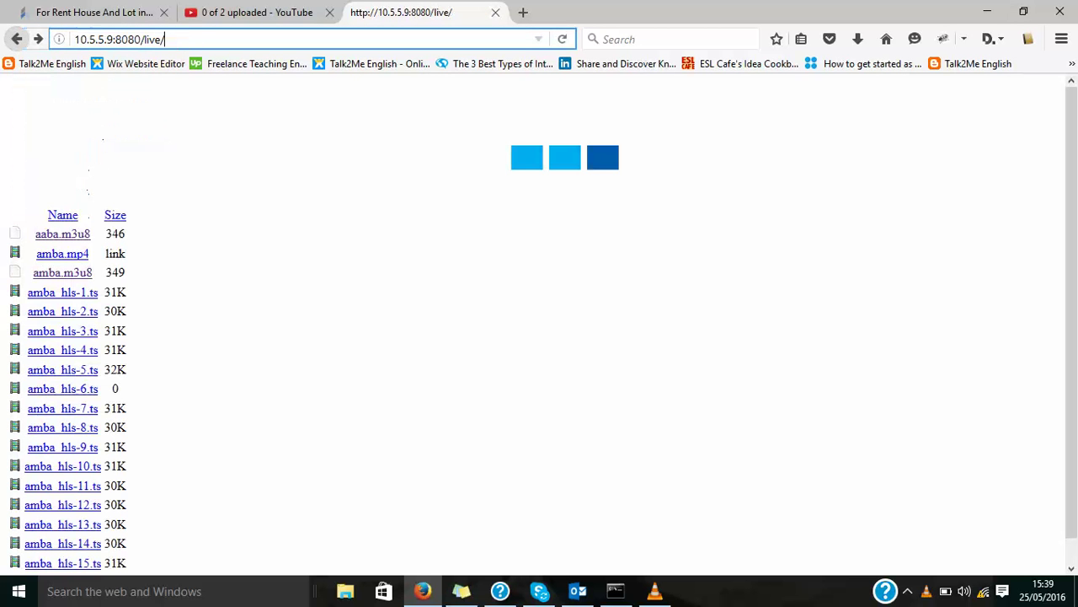
left_click(62, 272)
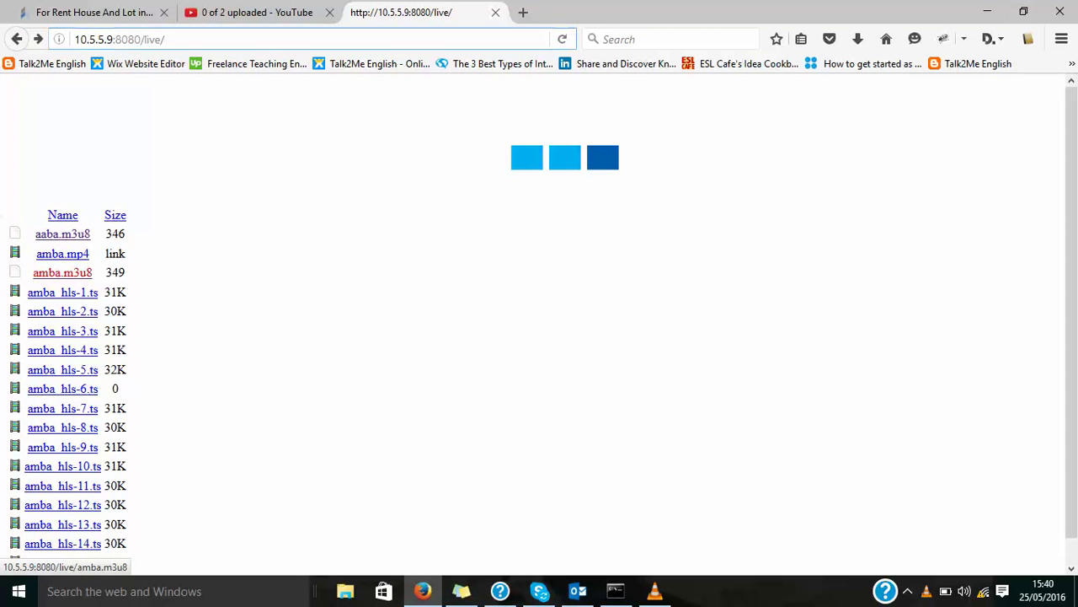
left_click_drag(202, 39, 53, 39)
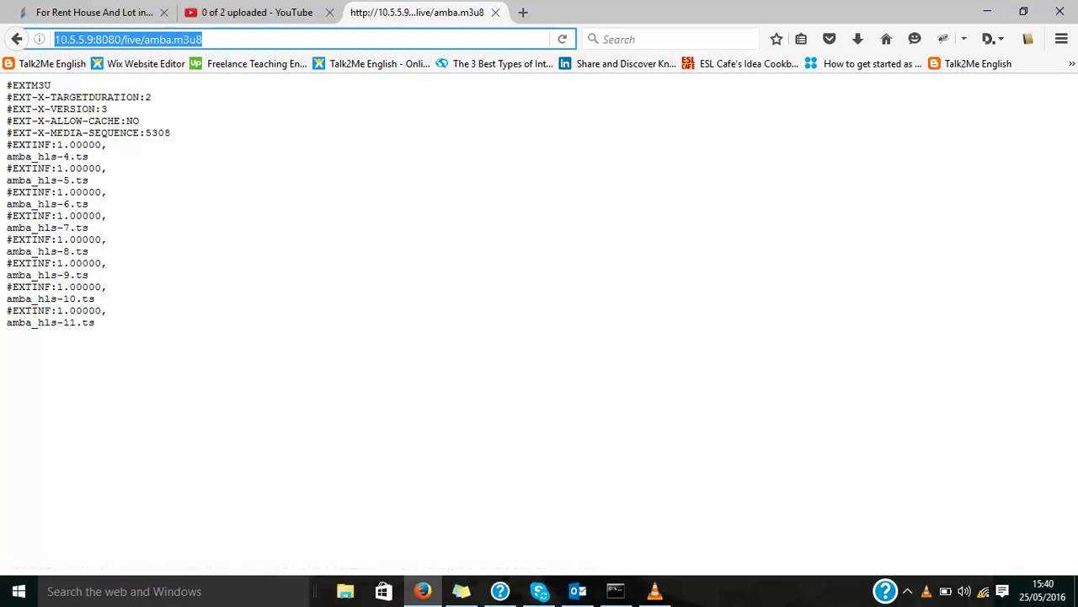
left_click(655, 591)
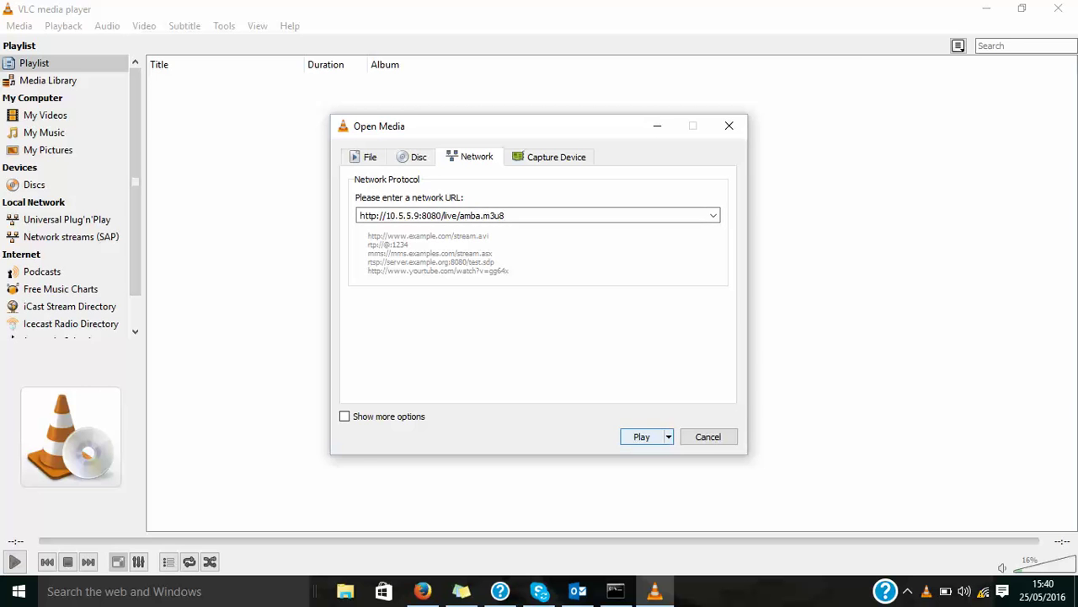
left_click(642, 437)
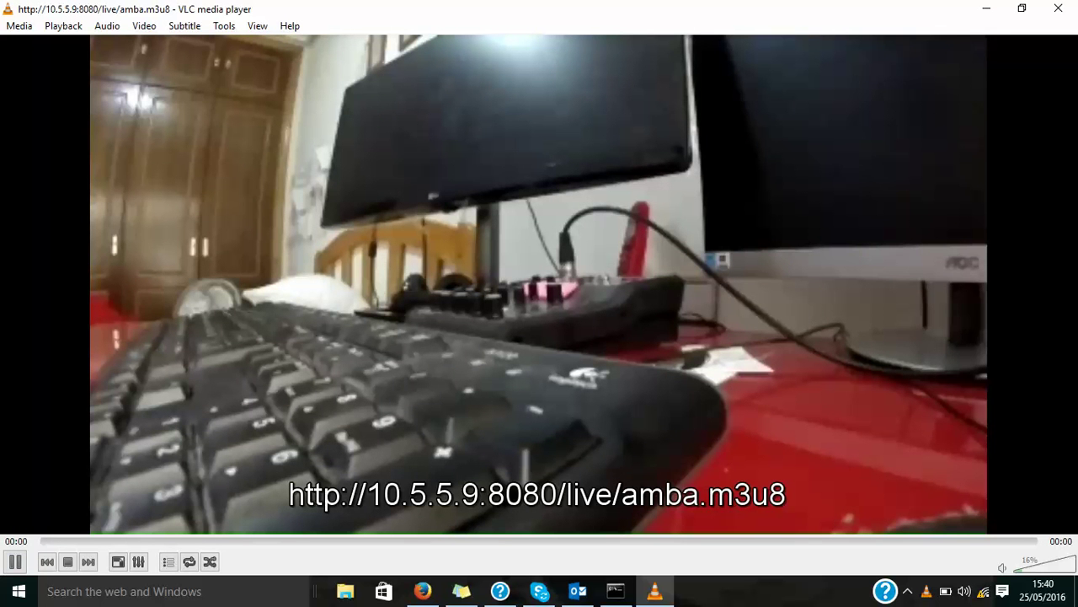